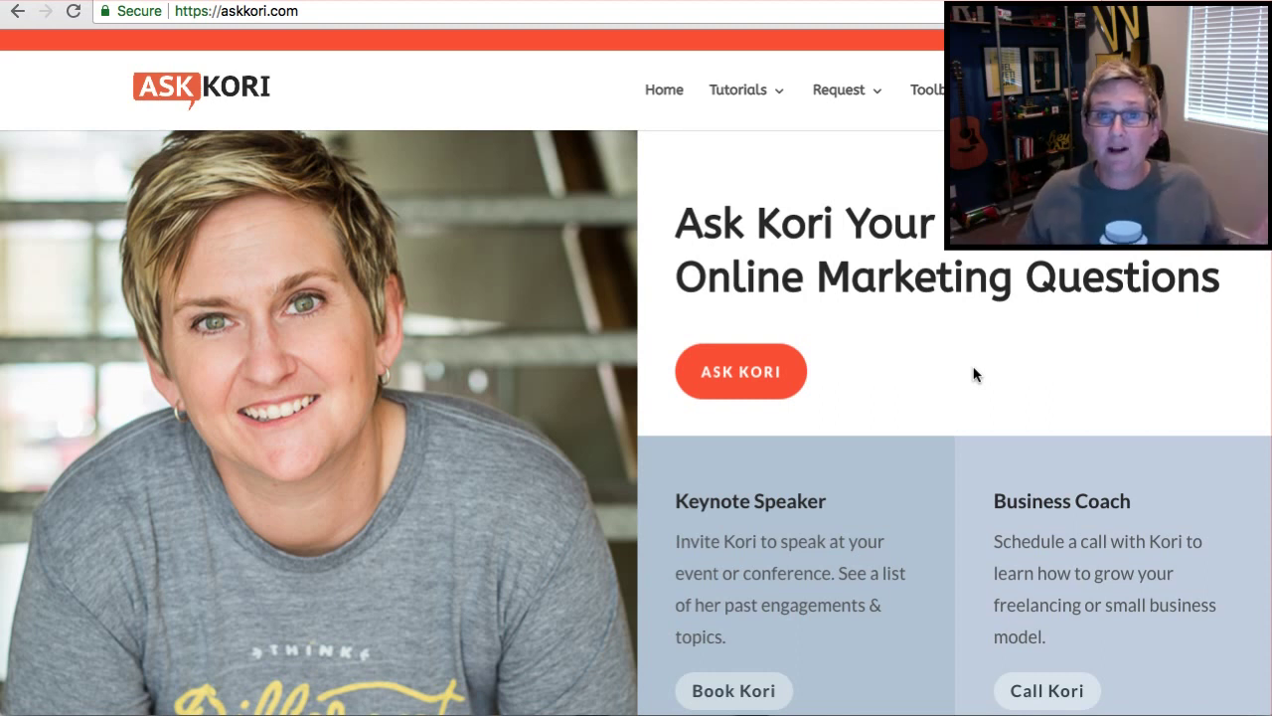
Step: Bring up yoast.com's Yoast SEO plugin page at yoast.com/wordpress/plugins/seo/
left_click(904, 2)
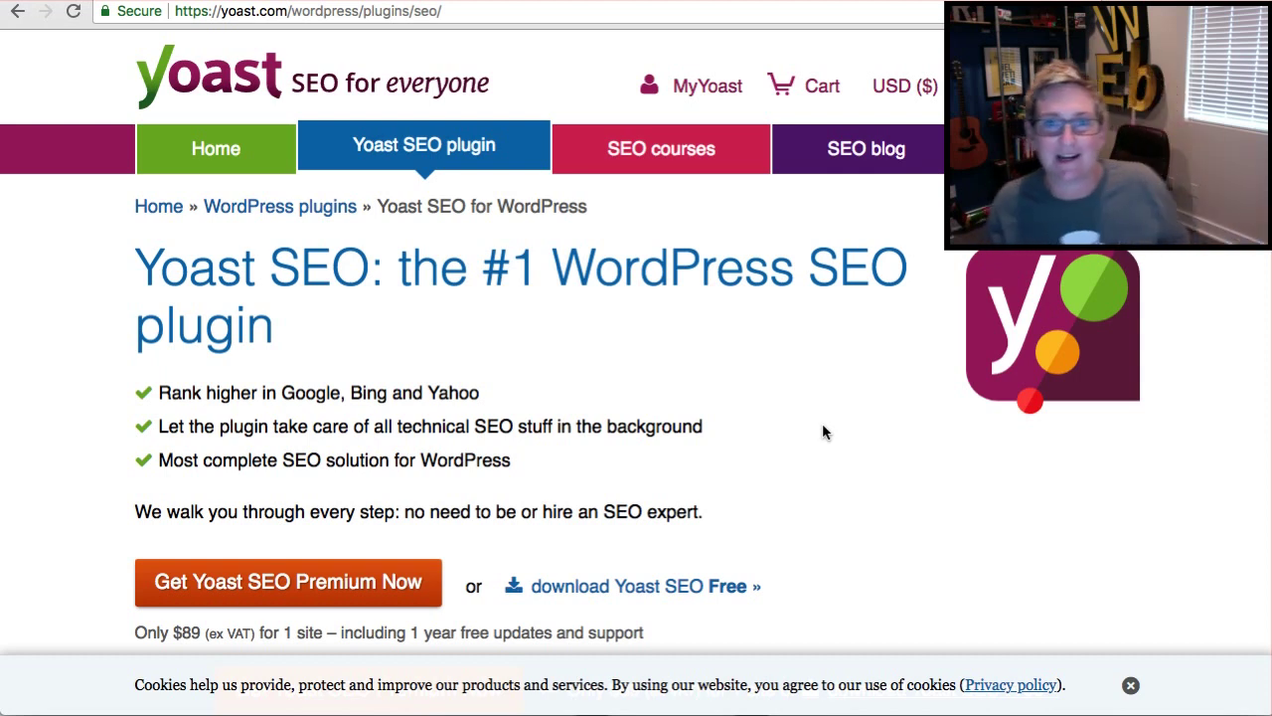
Step: Switch to the WP Wednesday site's dashboard and go to SEO > Tools
left_click(524, 0)
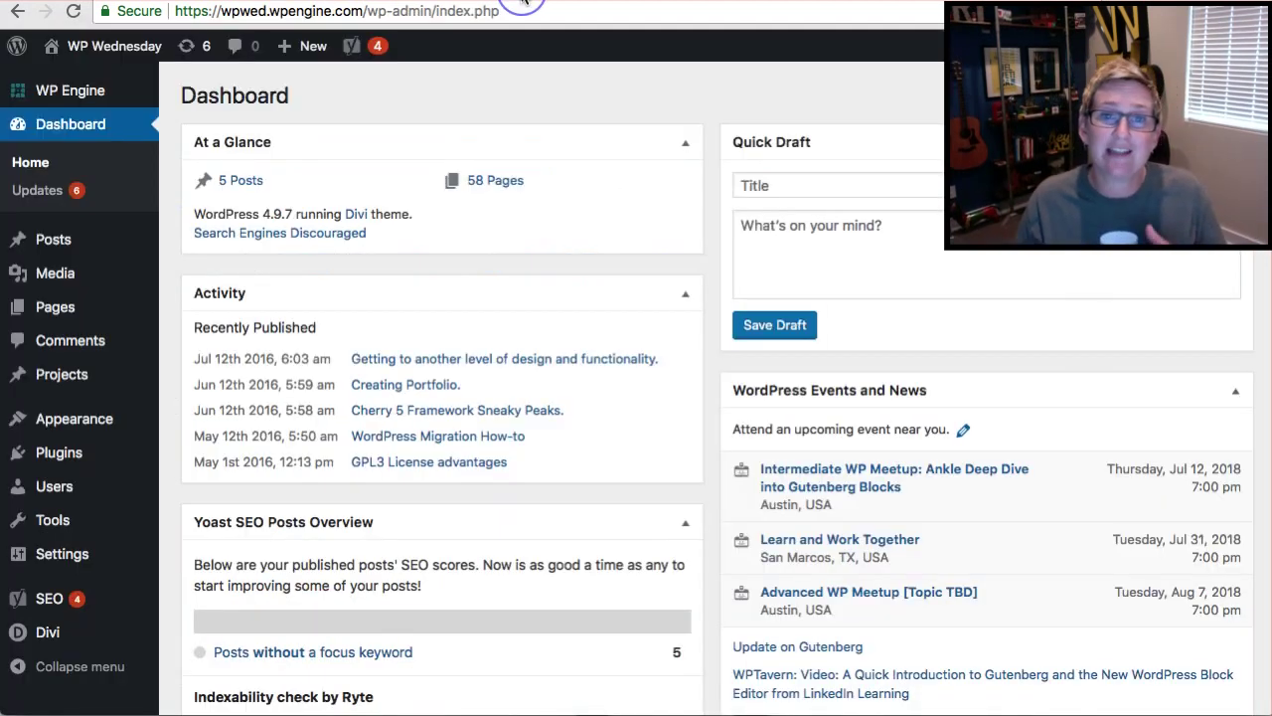
mouse_move(49, 598)
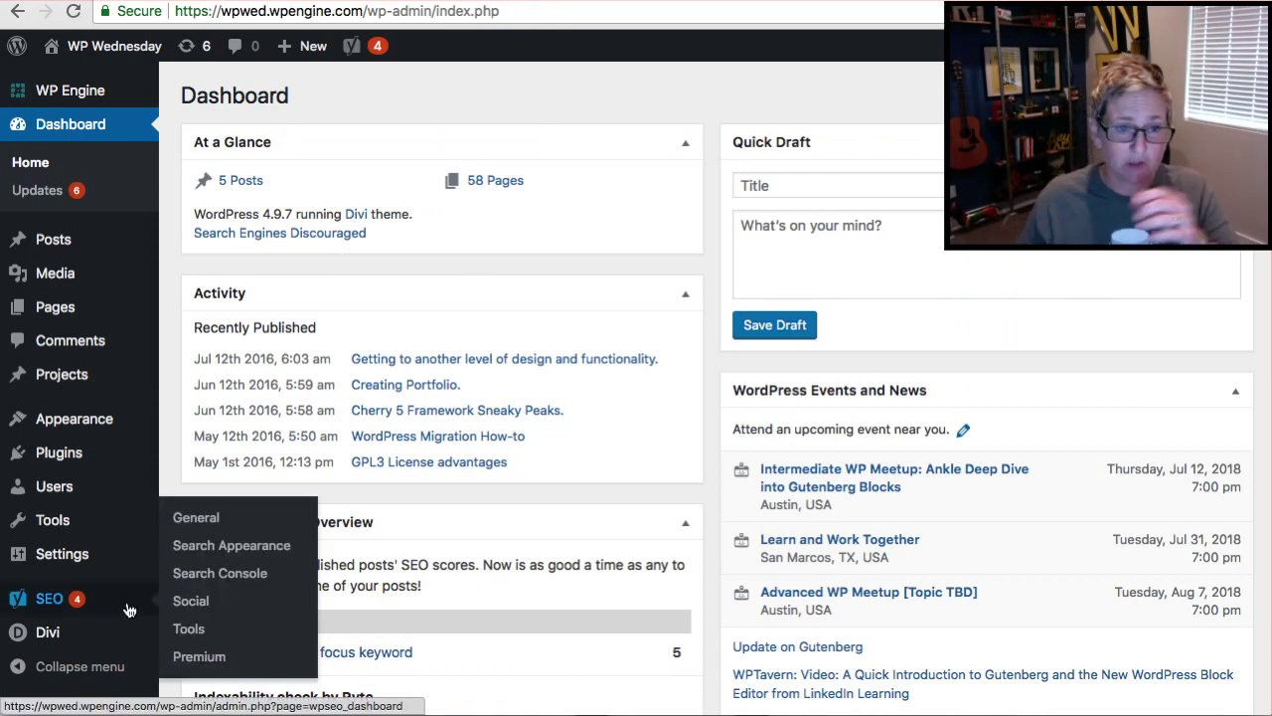
left_click(199, 632)
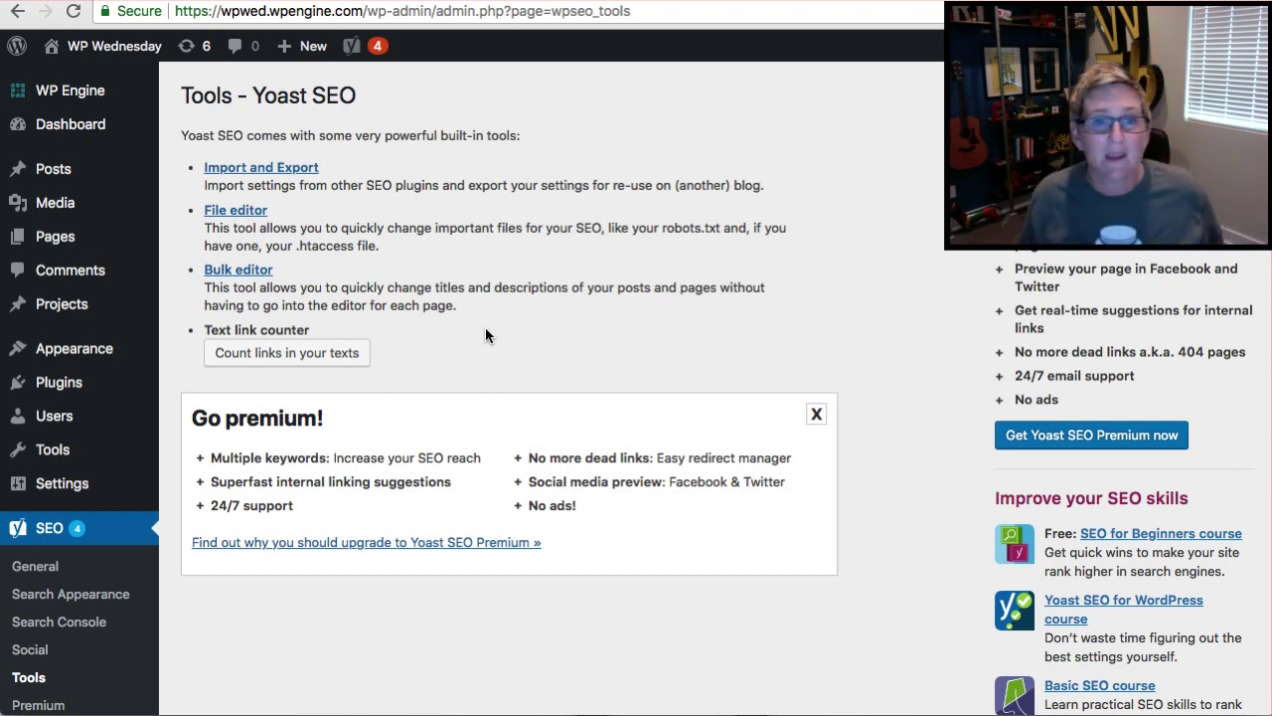
Step: Export this site's Yoast SEO settings from Import and Export, then show the Import settings view
left_click(255, 171)
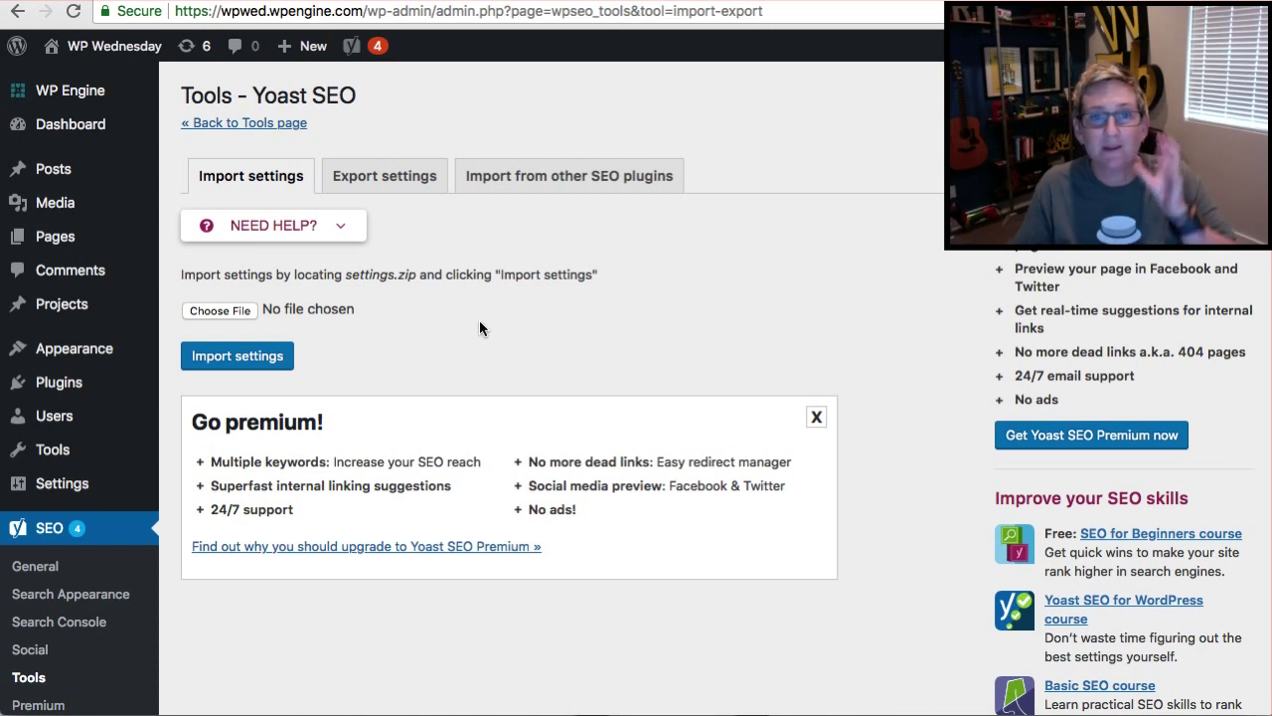
left_click(378, 189)
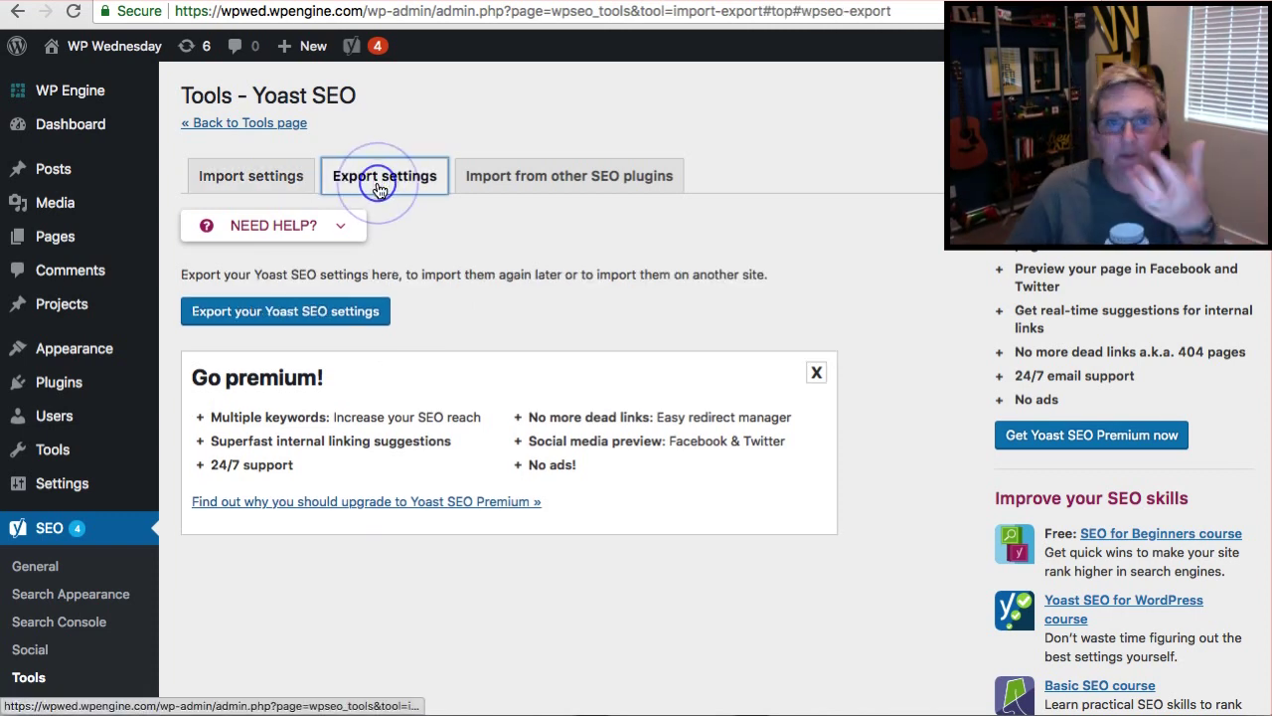
left_click(316, 316)
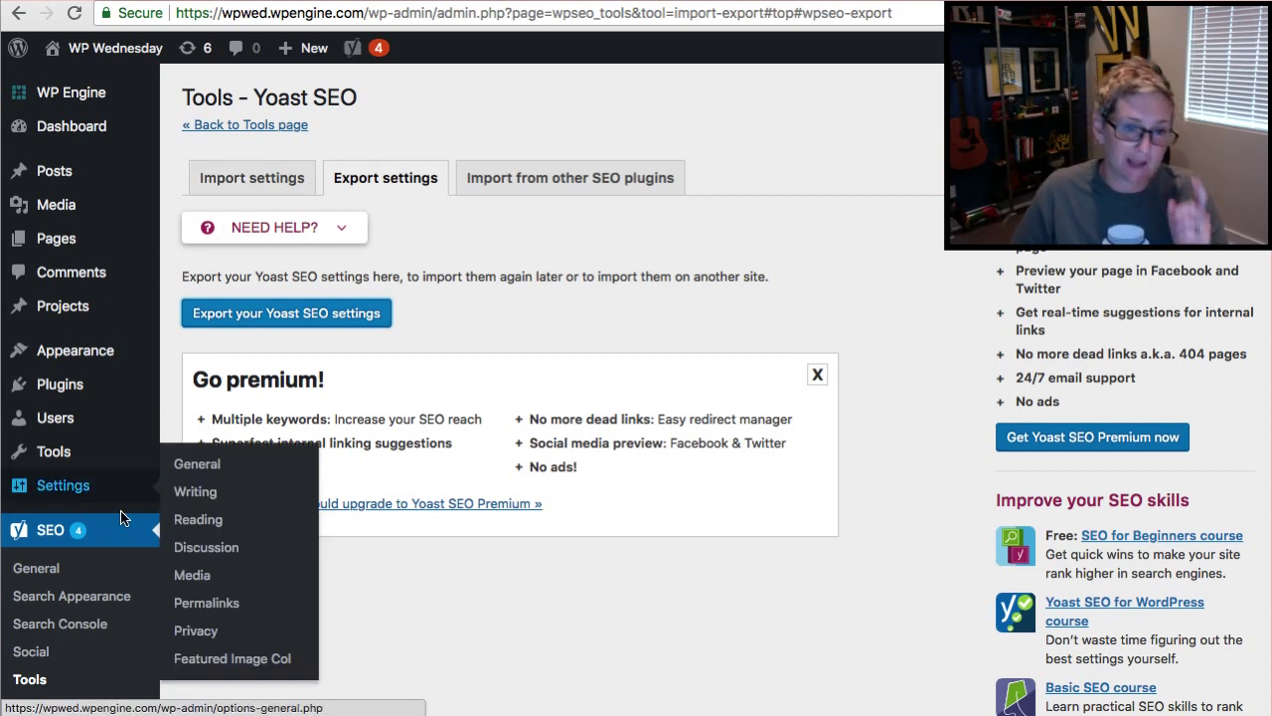
left_click(221, 181)
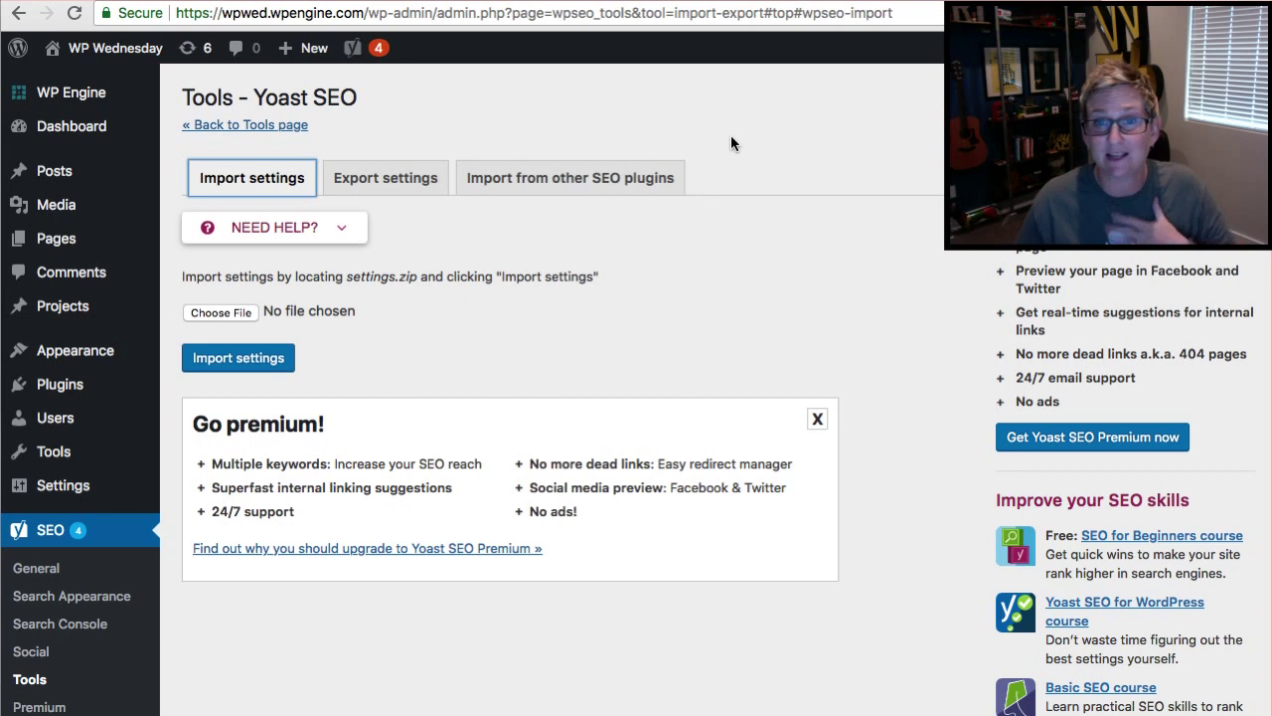
left_click(751, 3)
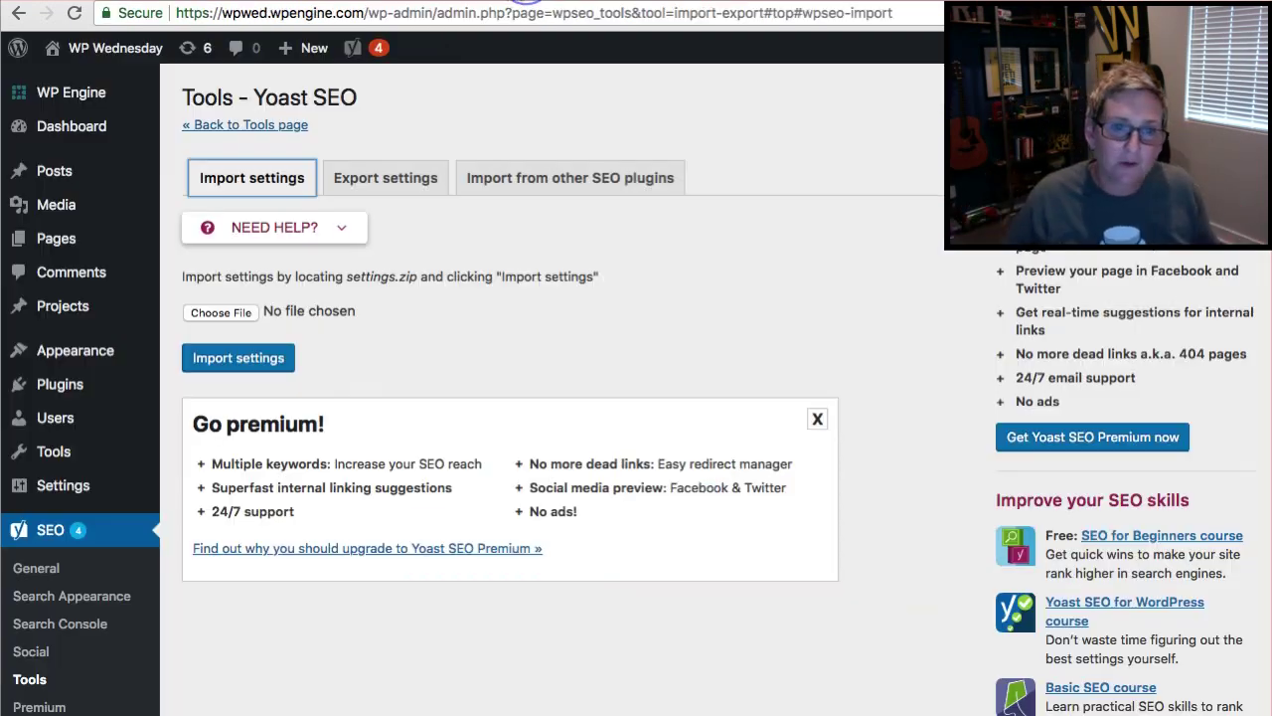
mouse_move(59, 383)
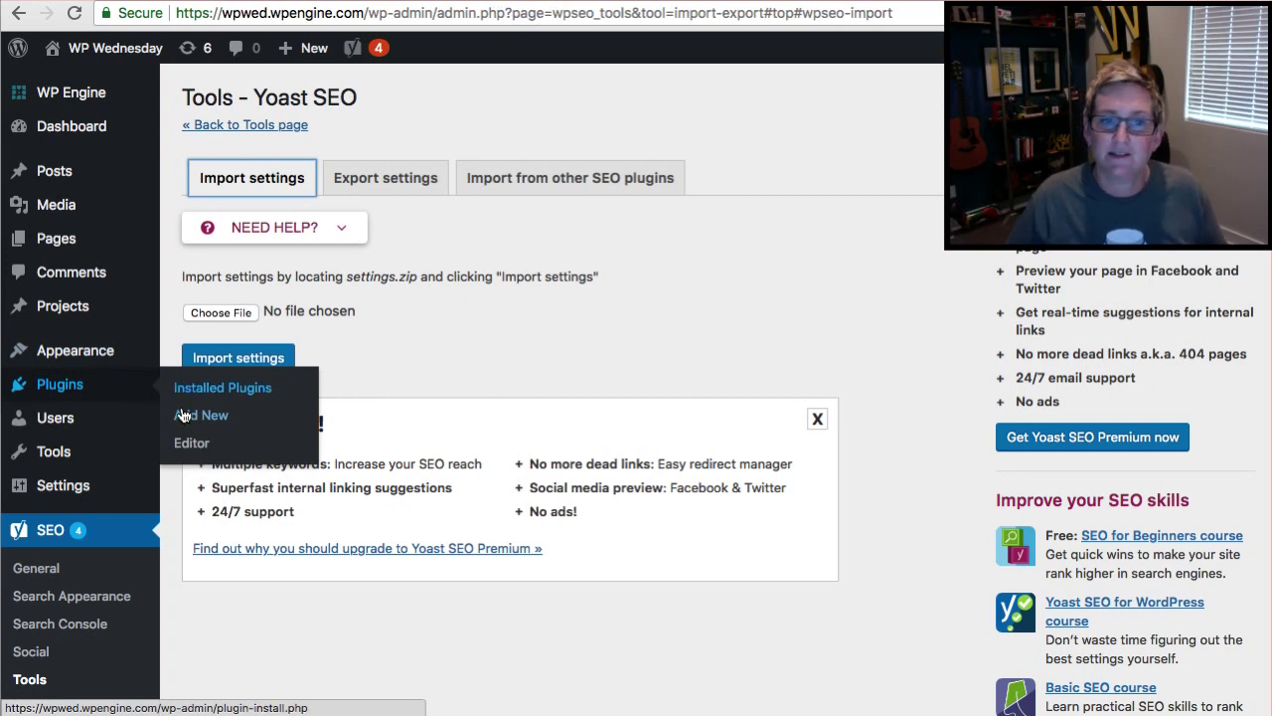
Step: Go to Plugins > Add New, then show the failed Yoast SEO install screenshot
left_click(184, 414)
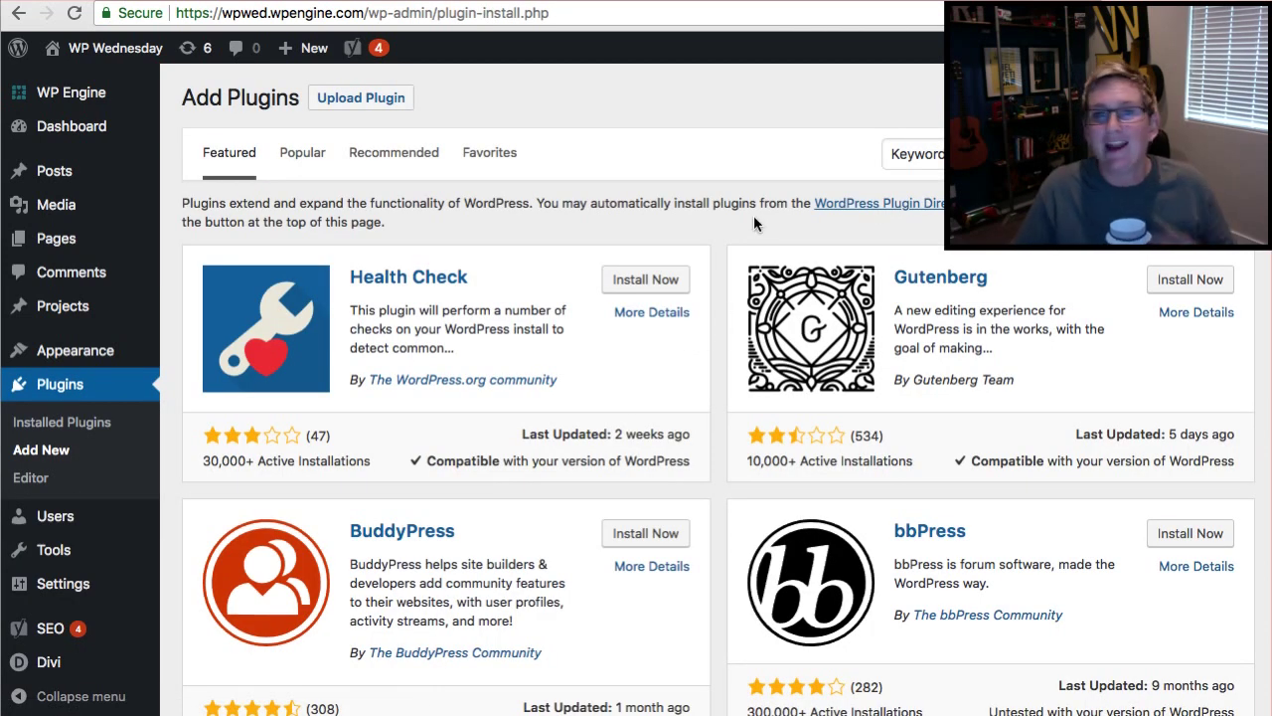
left_click(741, 3)
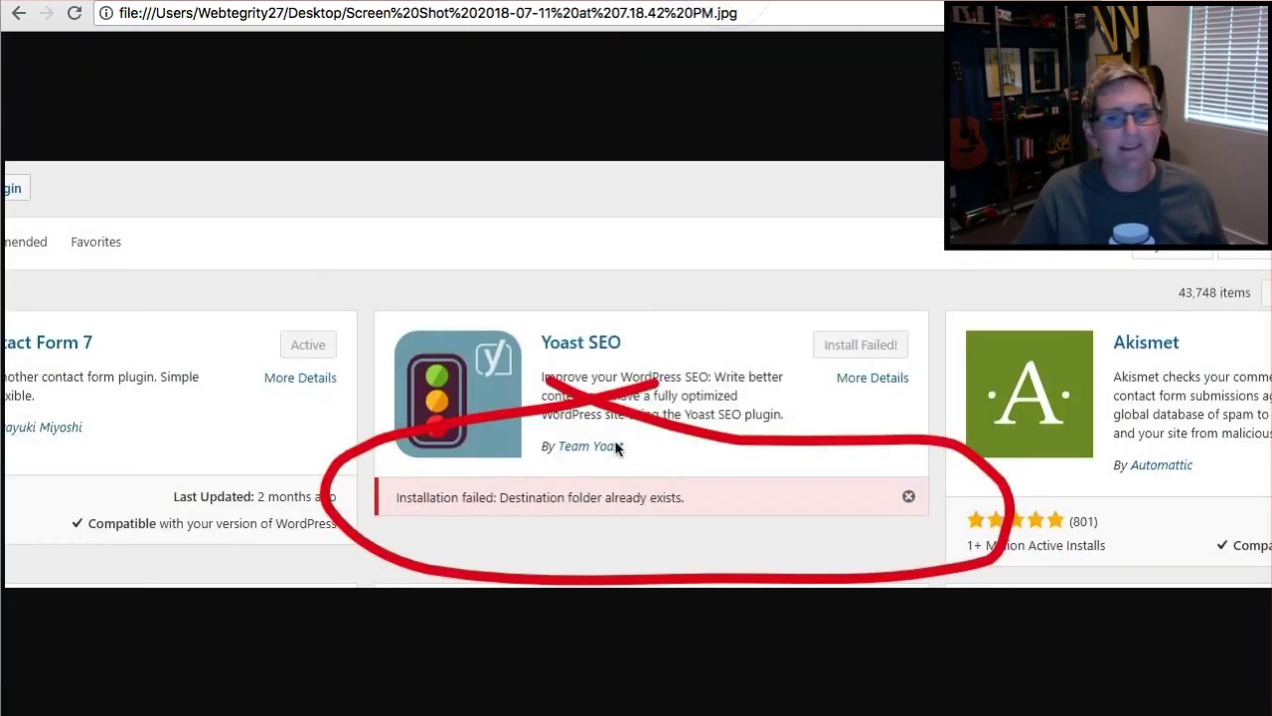